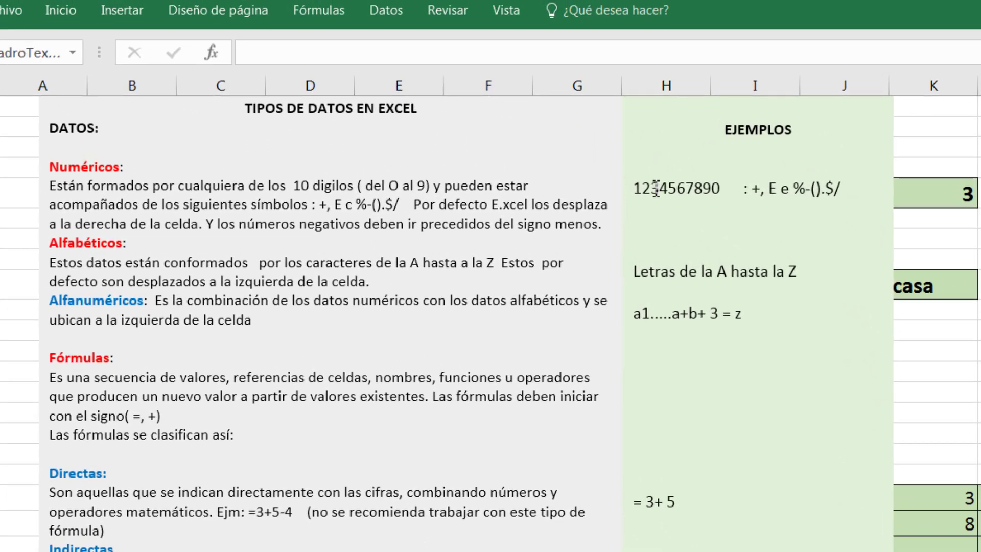
- Examine the numeric example in the EJEMPLOS text box and the number and text alignment in the green sample cells
left_click(527, 79)
left_click(639, 194)
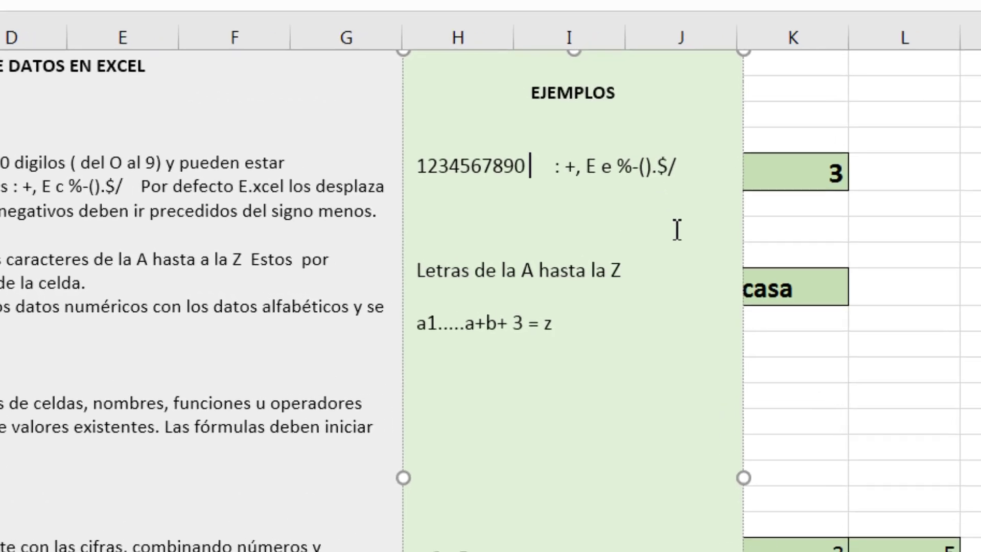
left_click(934, 192)
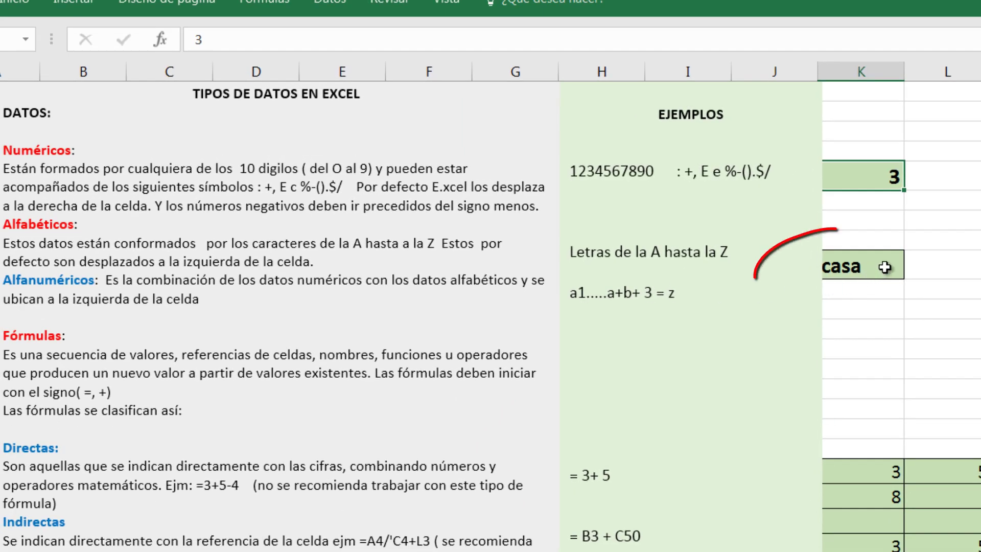
left_click(885, 267)
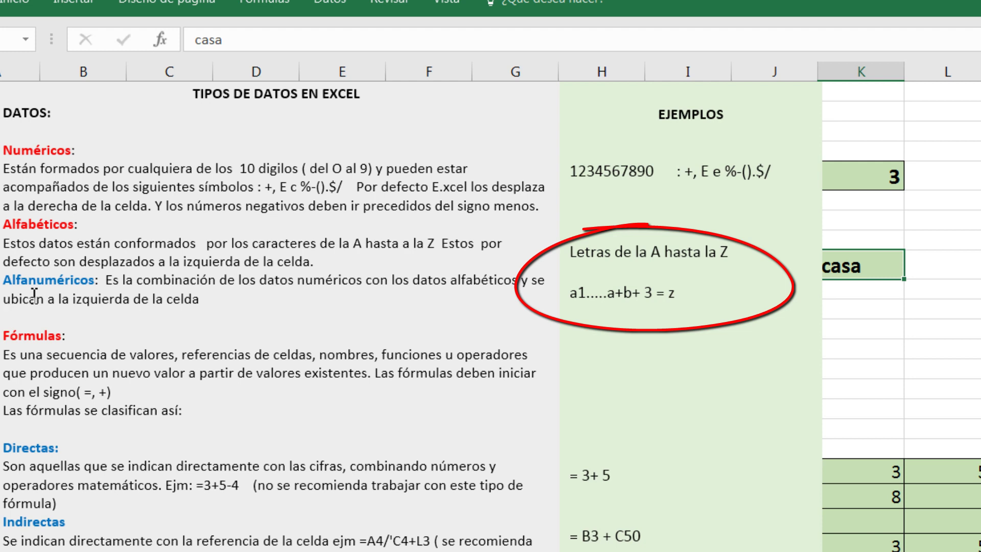
- Add the formula example = 6 + 3 to the EJEMPLOS text box, beside the Fórmulas description
left_click(583, 296)
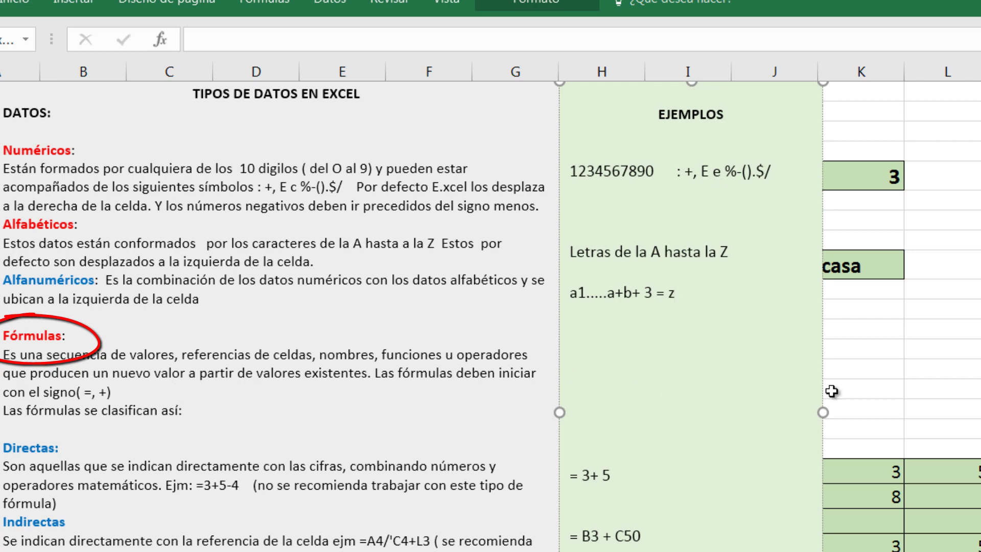
left_click(594, 381)
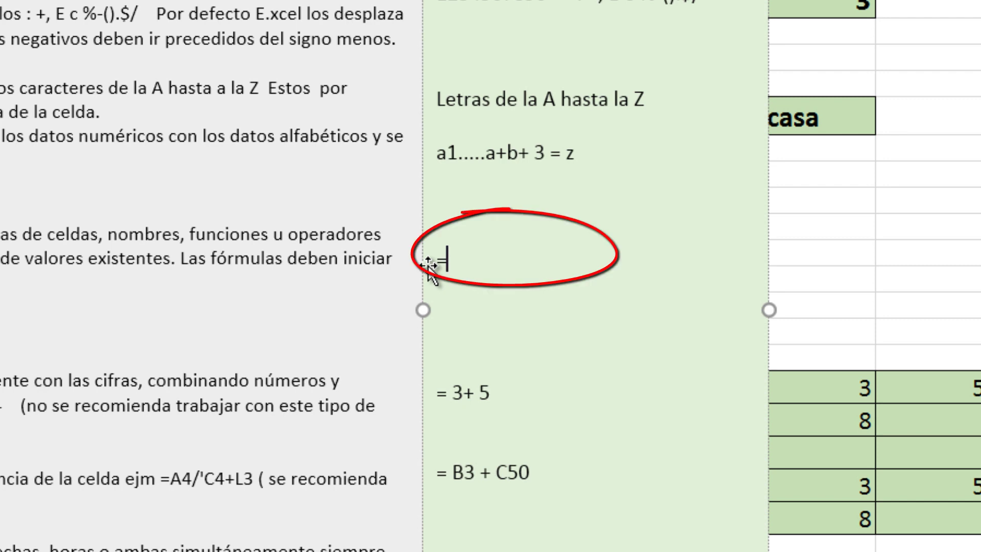
type("6 + 3")
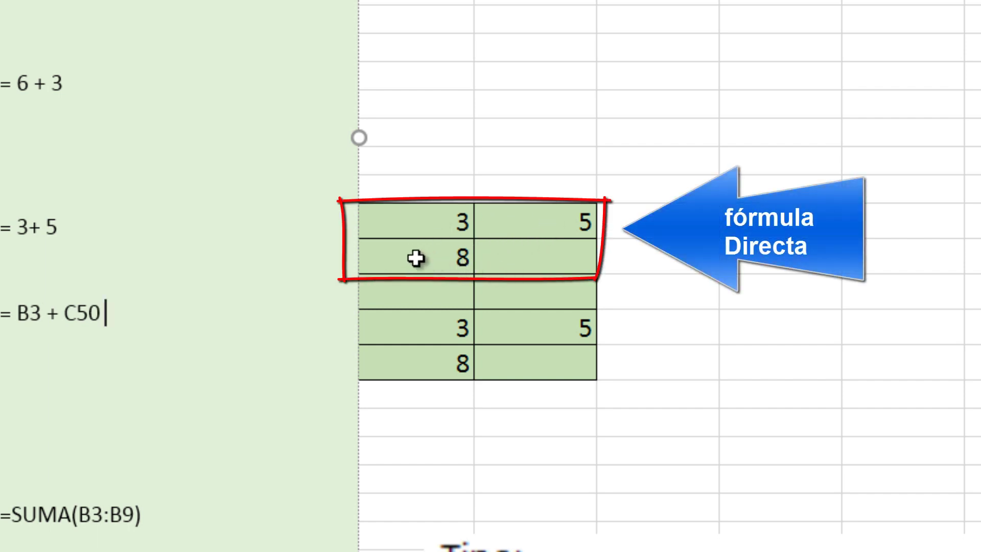
- Inspect the direct formula in cell K21, leaving the cell without changing it
double_click(437, 258)
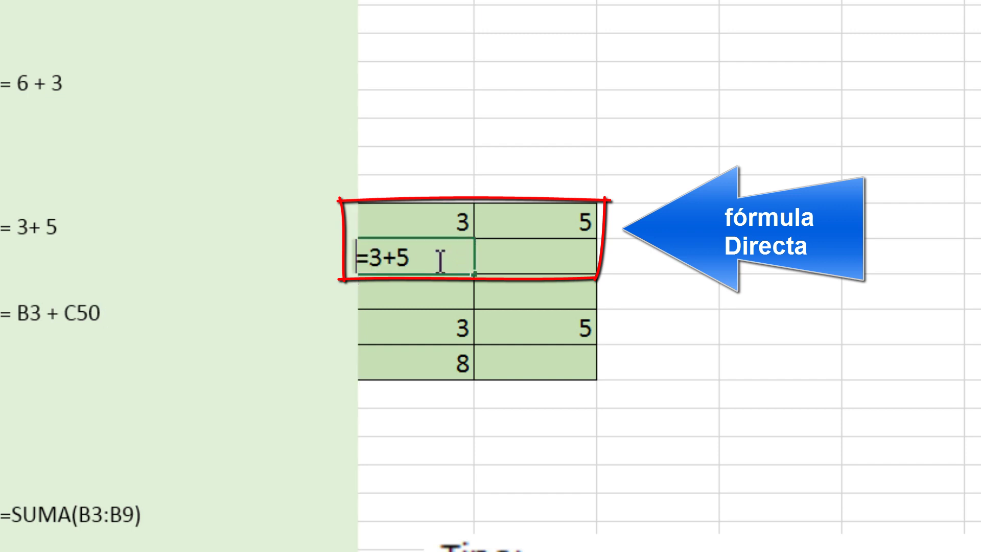
left_click(418, 269)
left_click(673, 257)
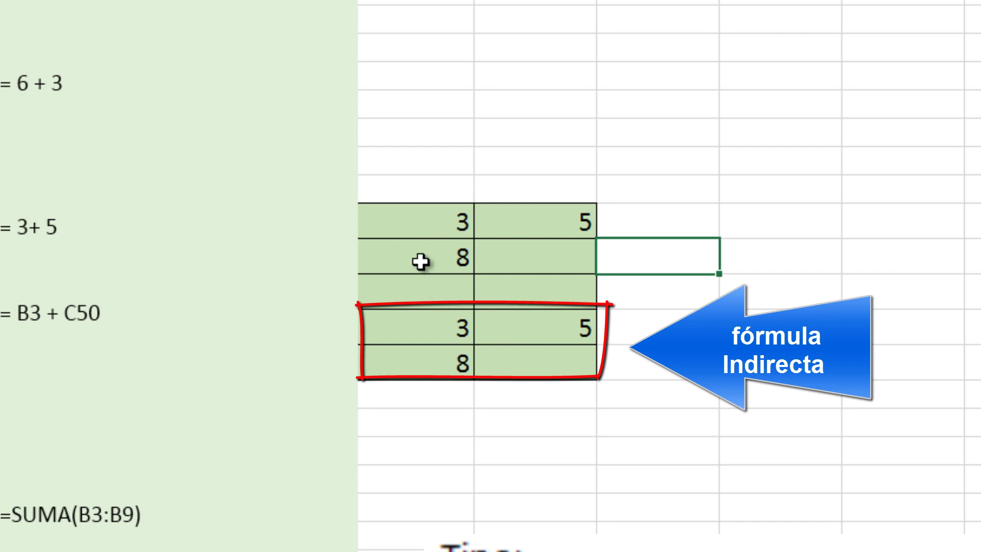
left_click(403, 256)
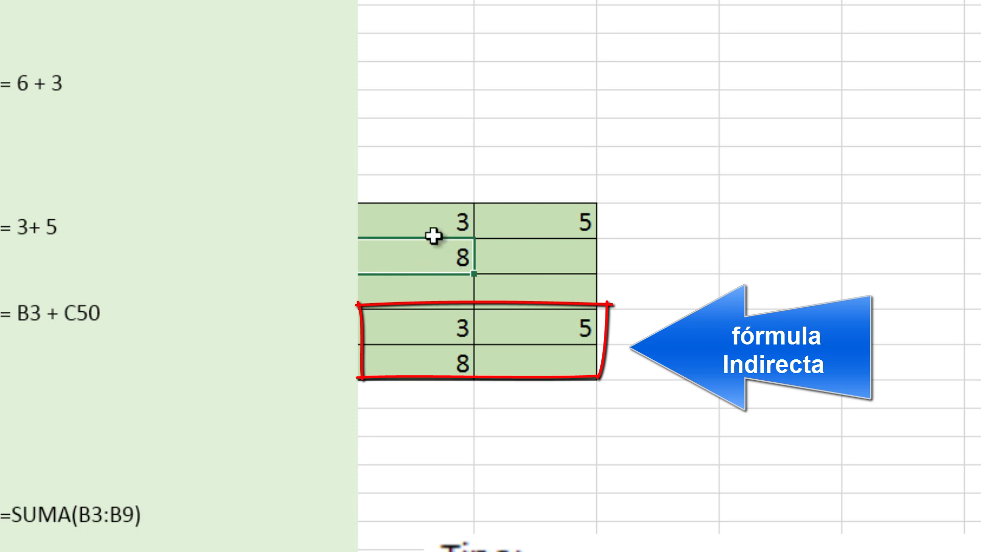
double_click(439, 261)
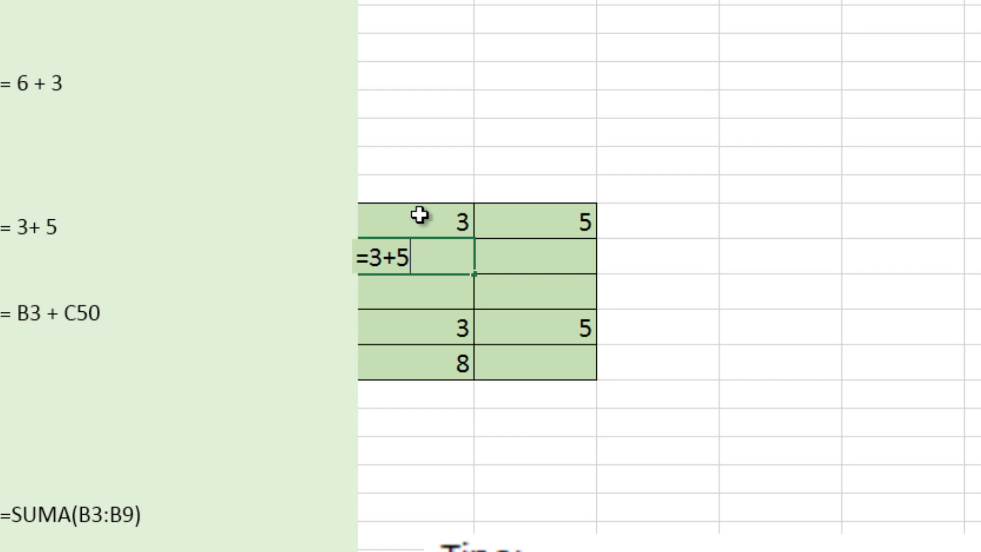
left_click(542, 259)
left_click(432, 265)
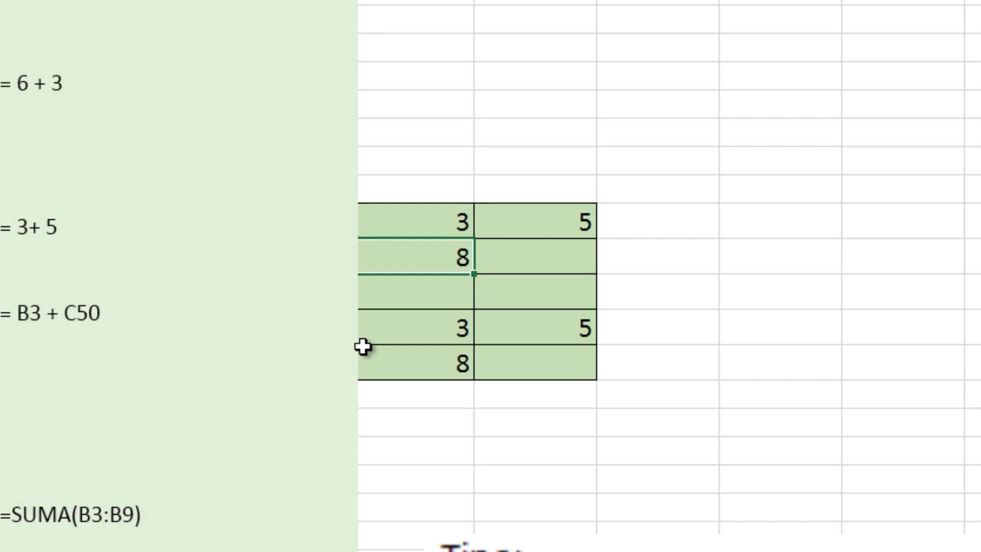
- Inspect the indirect formula in K24 and its source cell K23, and compare it with the direct formula in K21
double_click(428, 369)
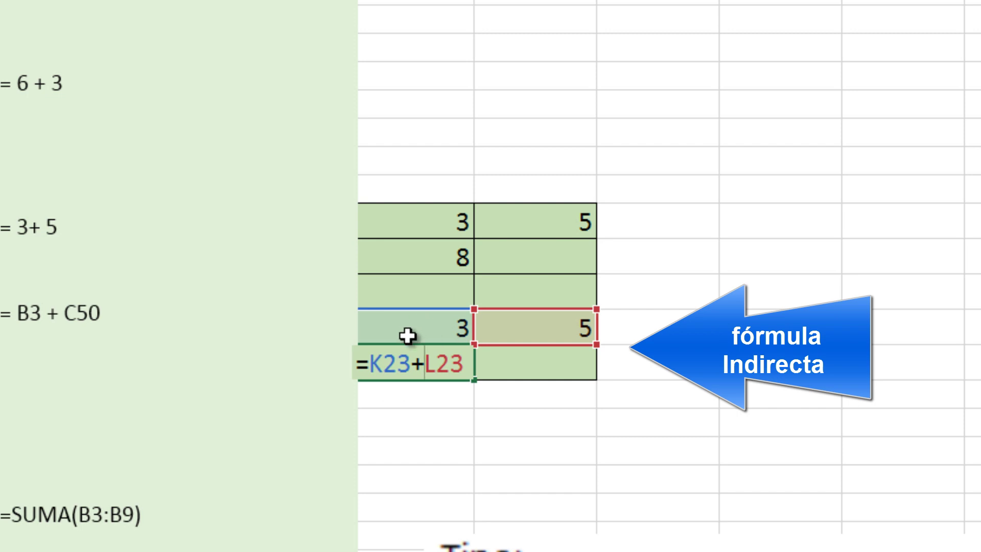
left_click(657, 256)
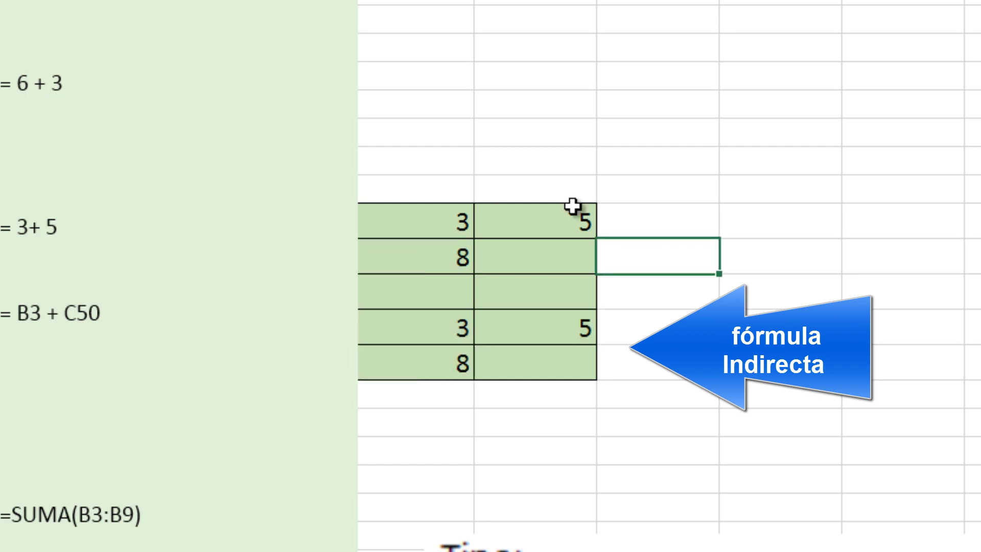
left_click(395, 327)
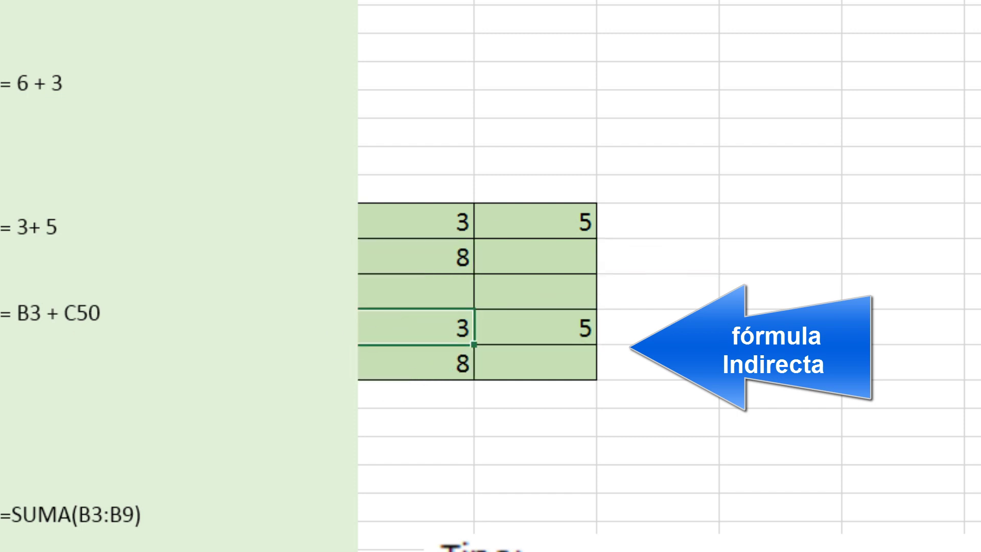
left_click(642, 331)
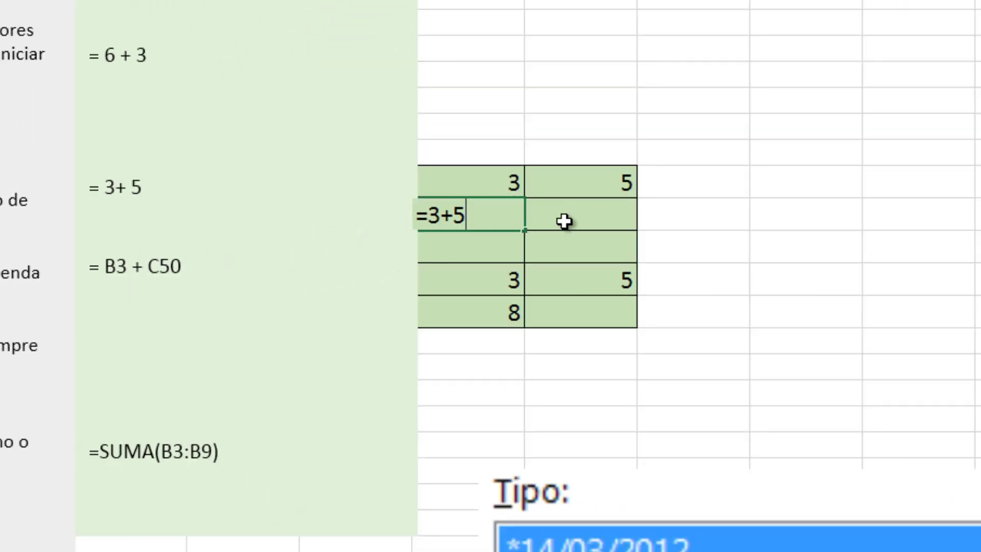
left_click(723, 223)
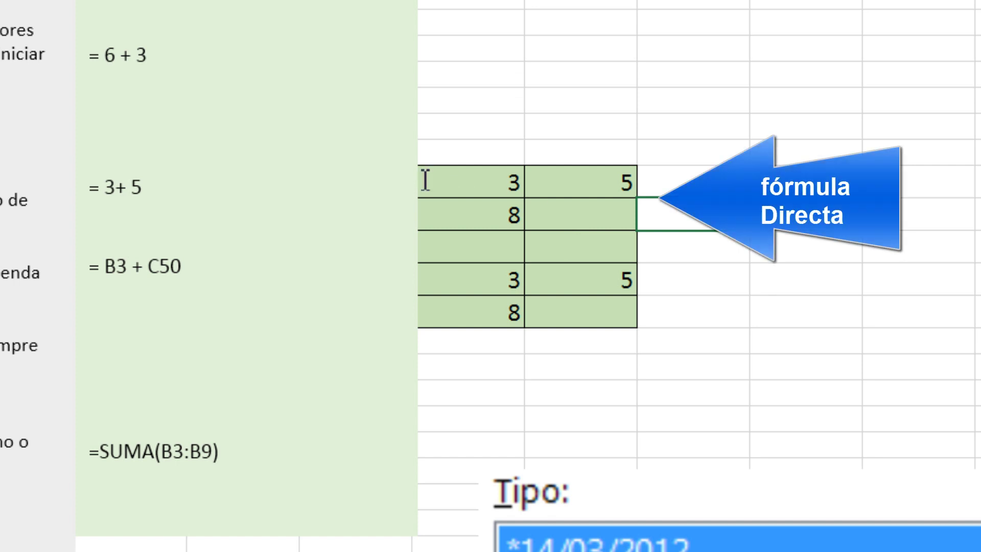
- Set cell L20 to 4 and check the direct formula in K21
left_click(577, 182)
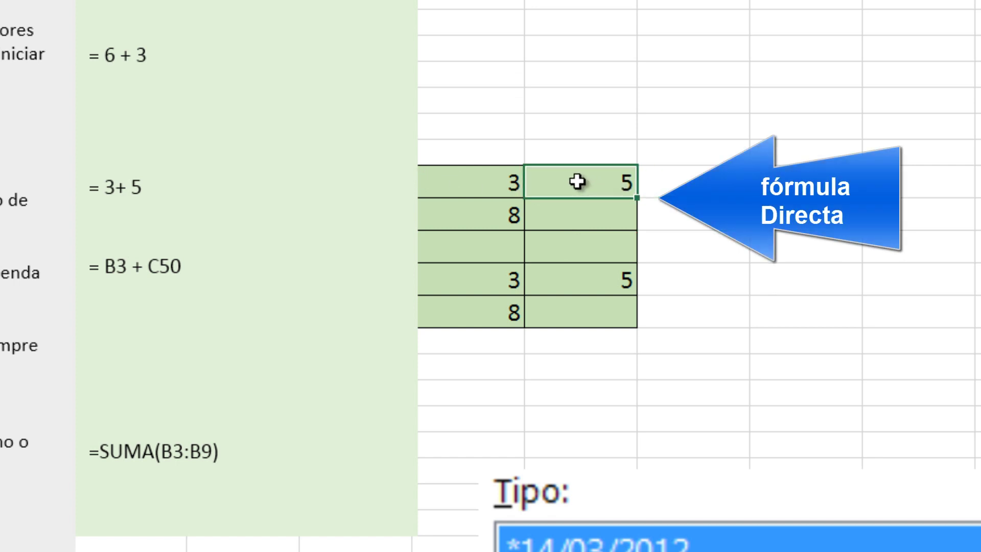
type("4")
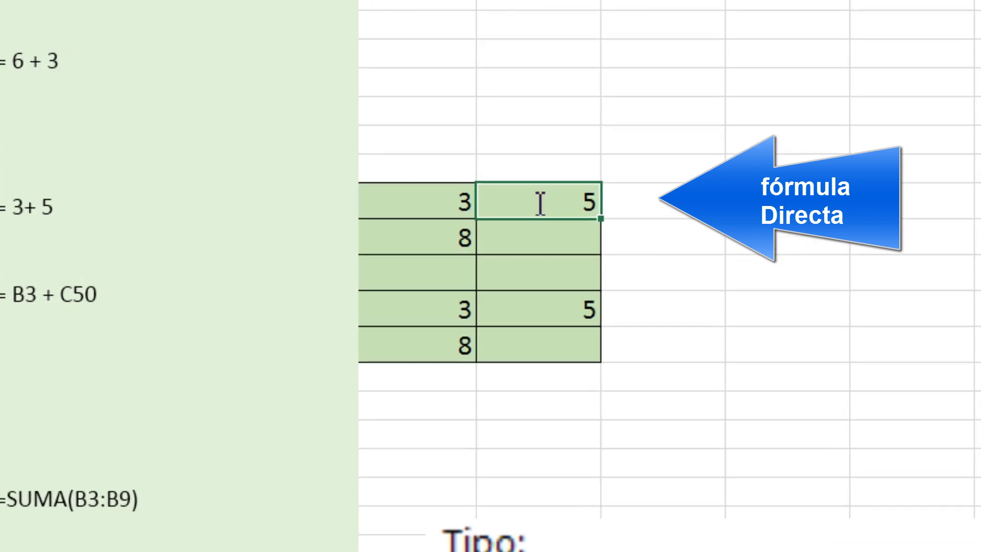
key("ctrl+Return")
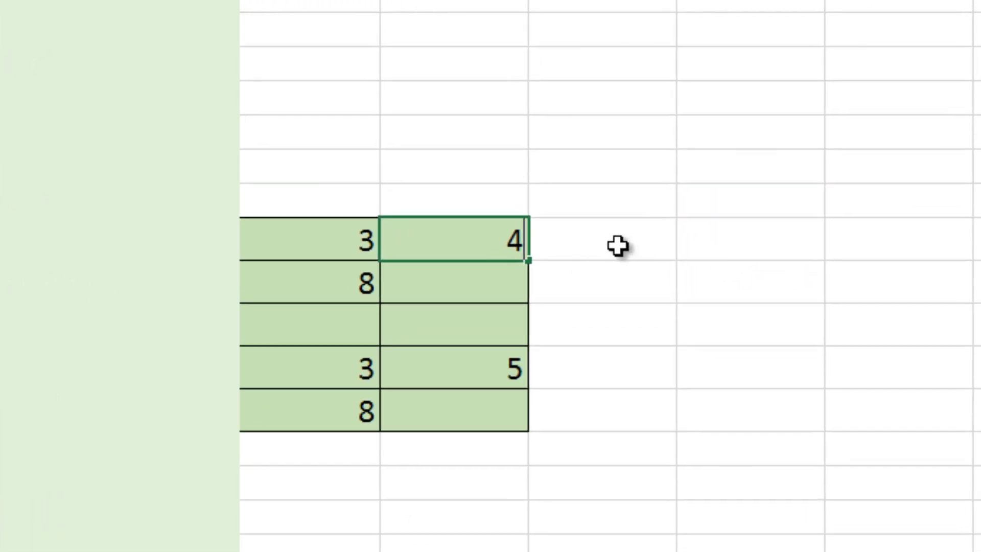
left_click(618, 246)
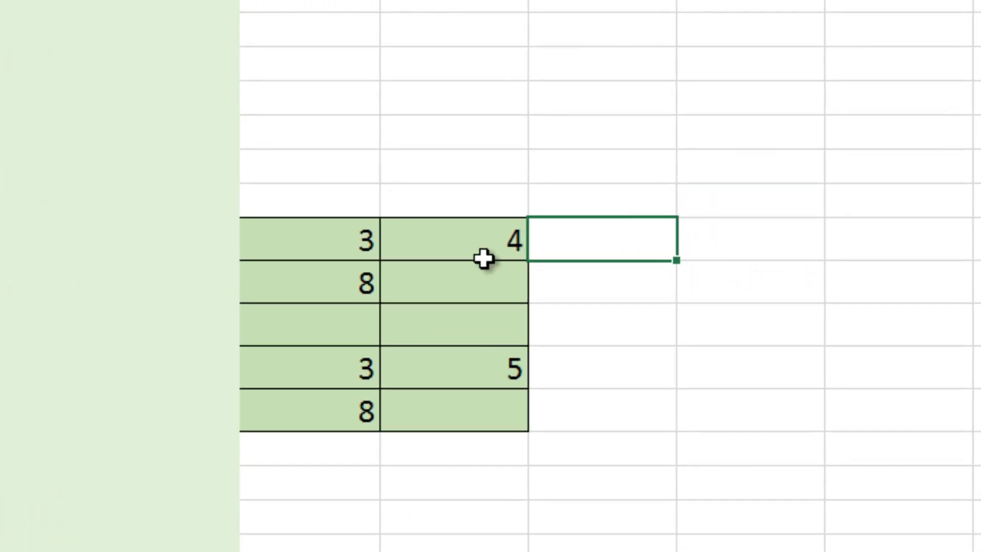
double_click(305, 285)
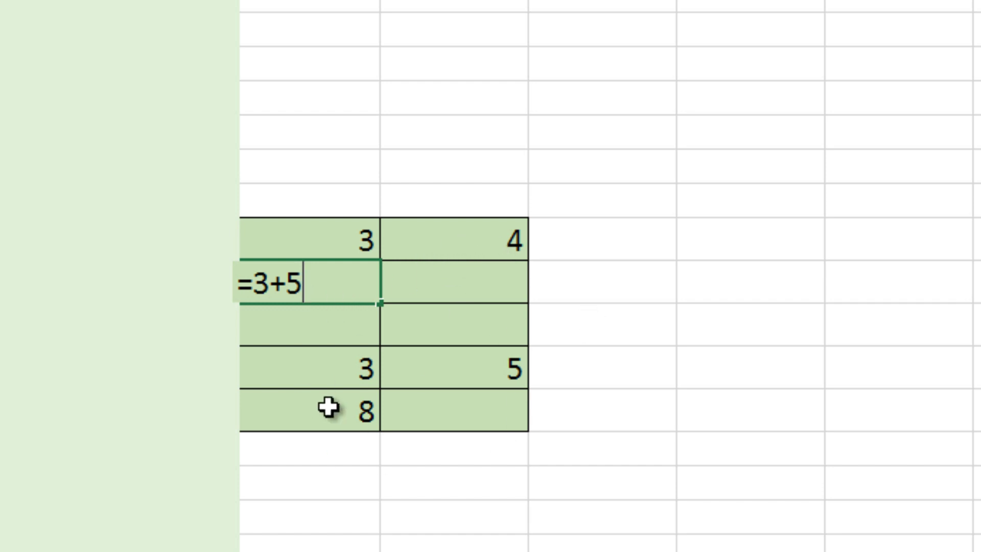
left_click(474, 418)
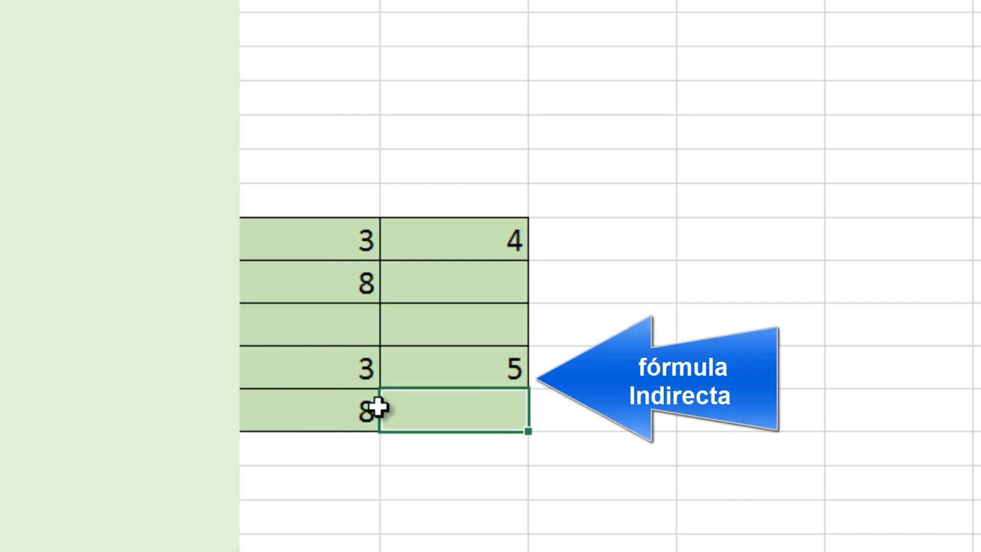
- Set cell L23 to 4 and check the cell references of the indirect formula in K24
double_click(308, 415)
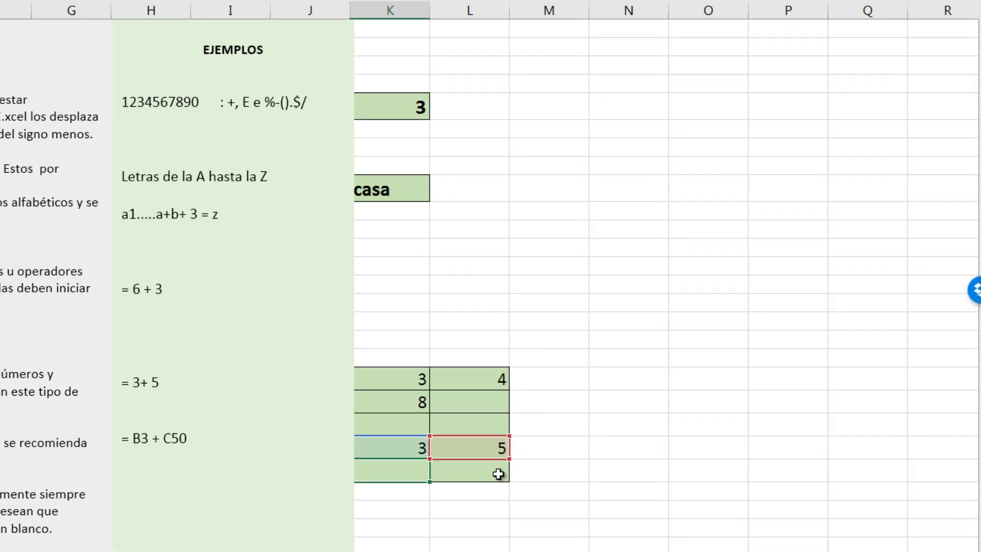
key("Return")
left_click(478, 448)
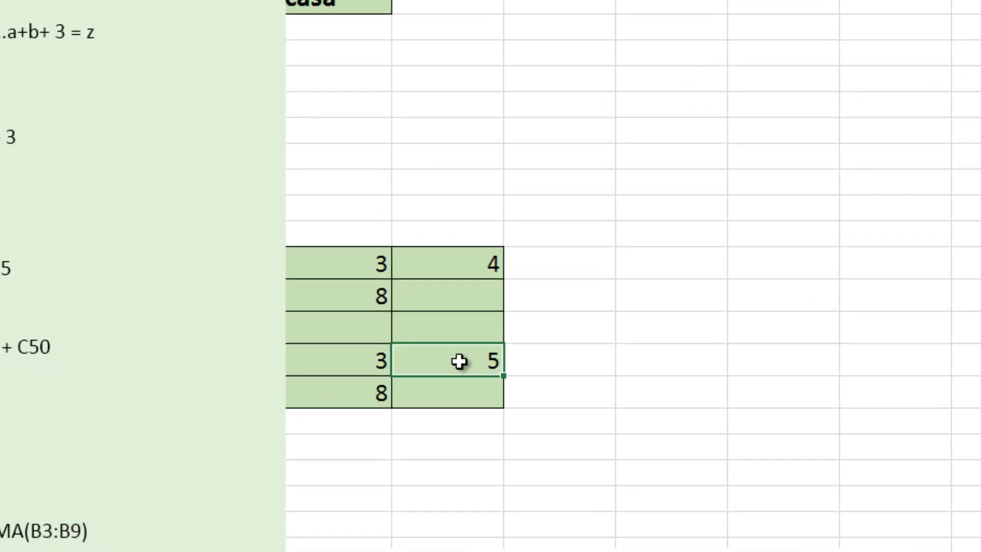
double_click(459, 361)
key("Delete")
type("4")
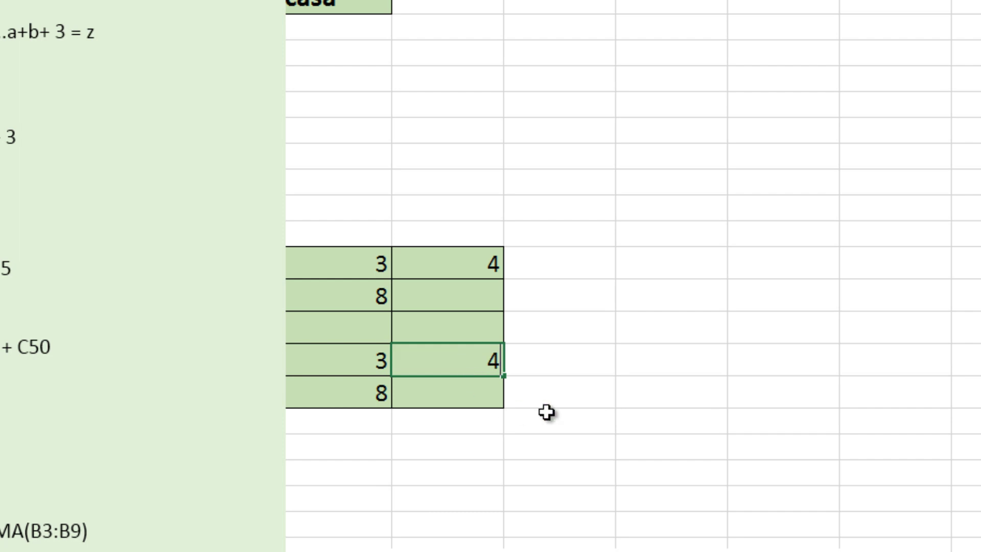
left_click(565, 361)
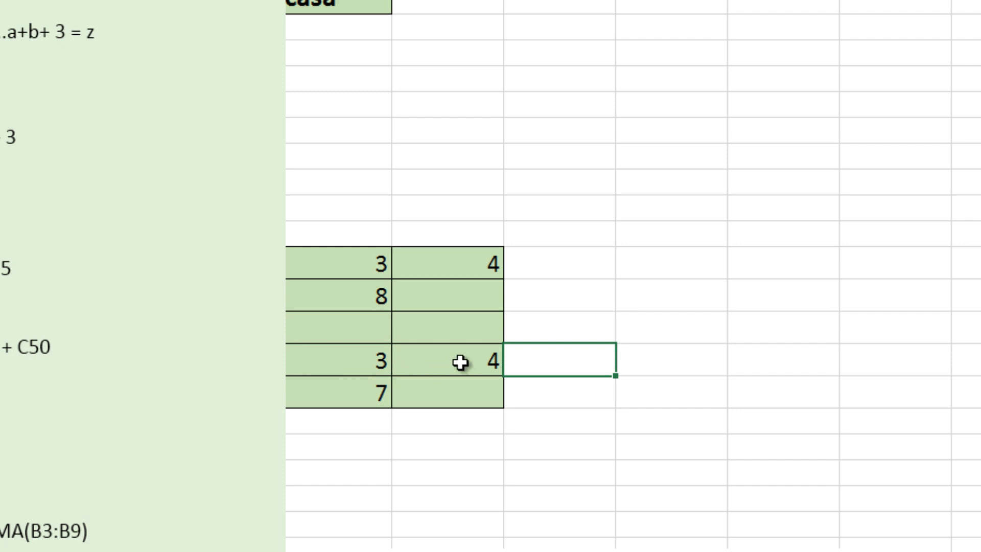
double_click(350, 394)
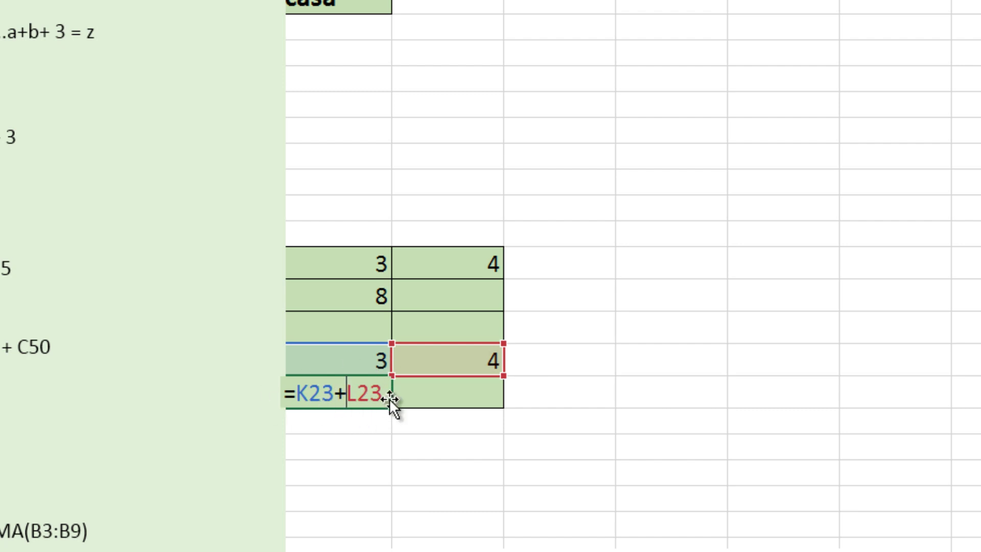
left_click(669, 265)
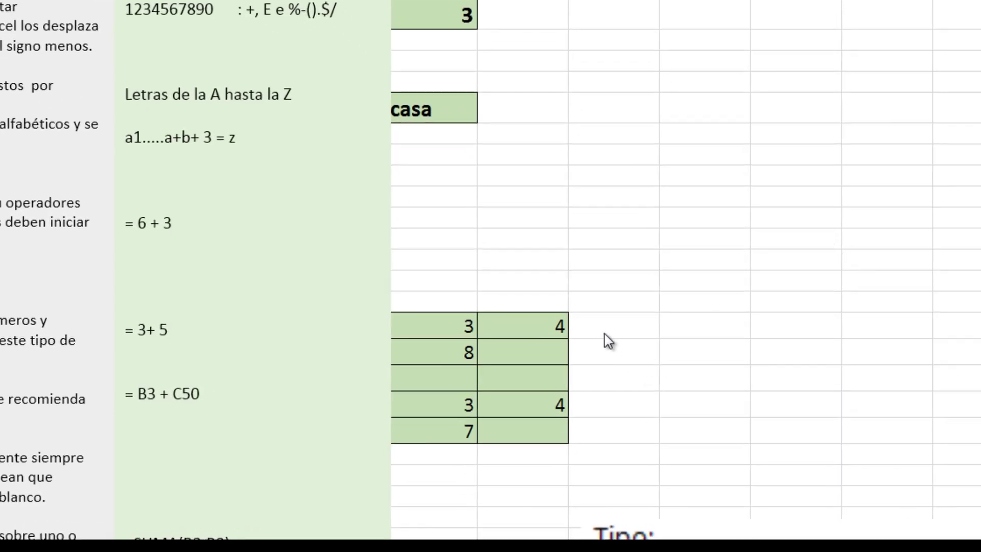
- Enter the function =suma(K20;L20) in cell N20 to add the values of cells K20 and L20
left_click(682, 333)
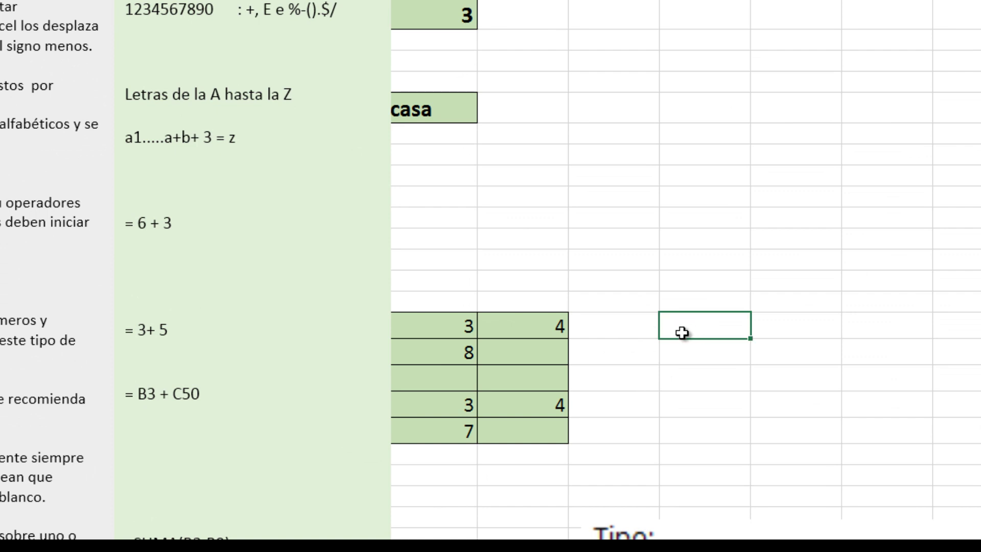
type("=")
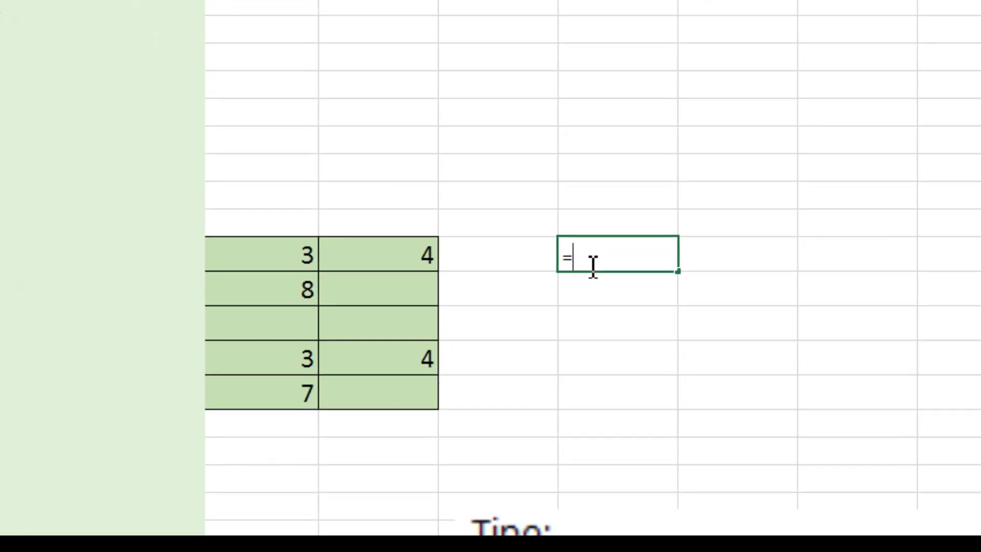
type("suma")
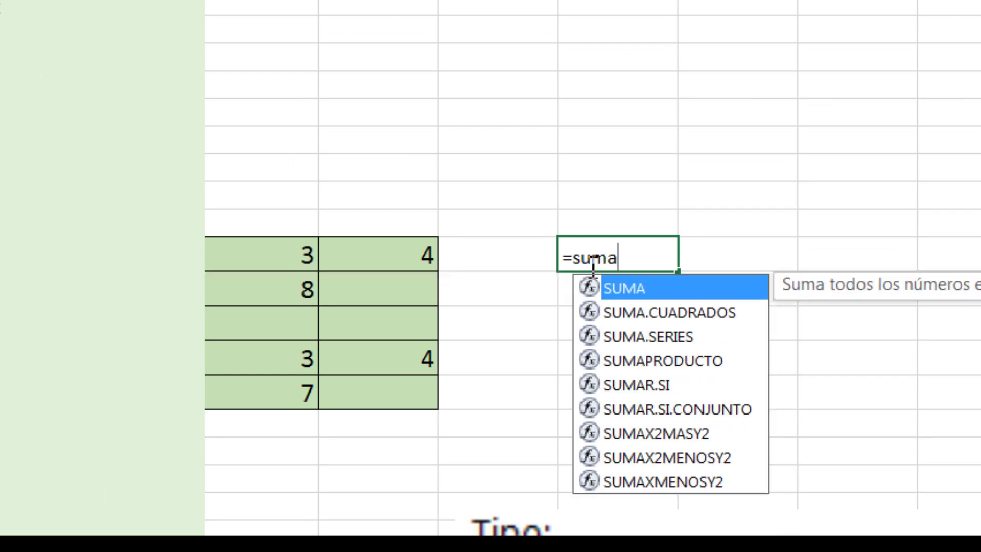
type("(")
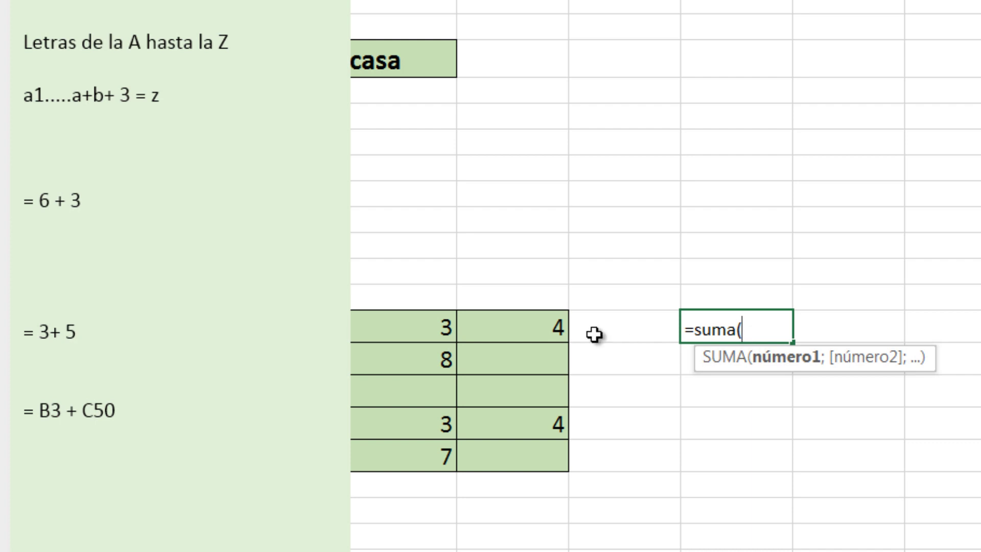
left_click(401, 330)
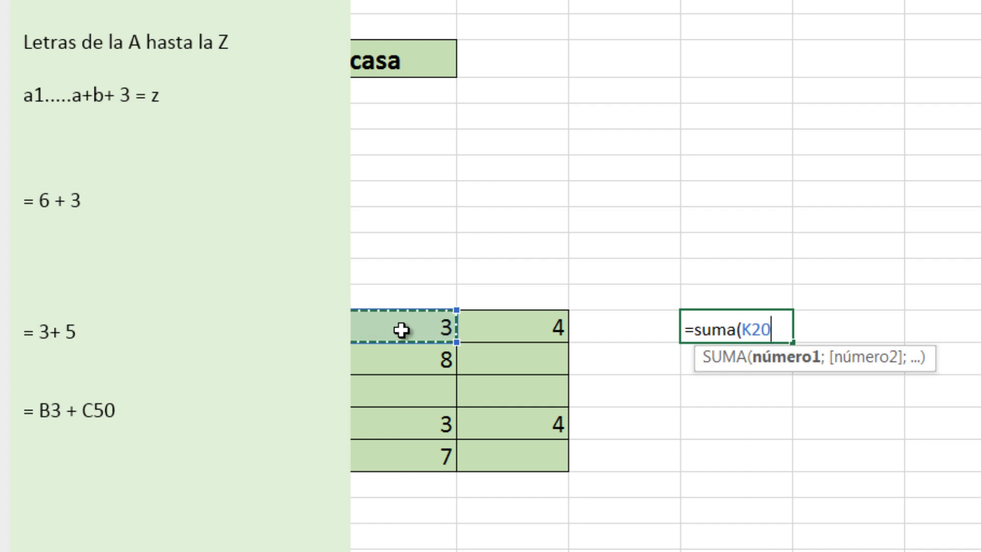
type(";")
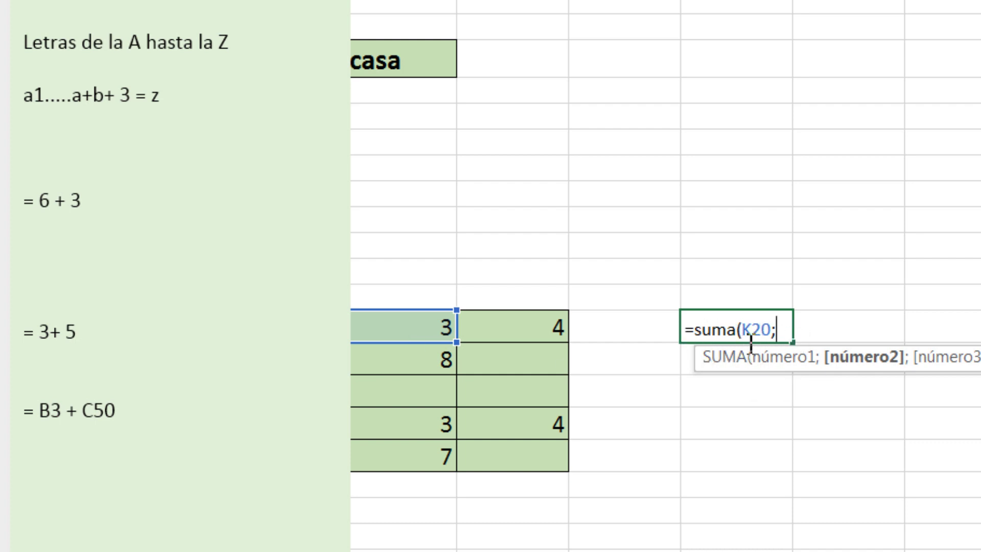
left_click(523, 331)
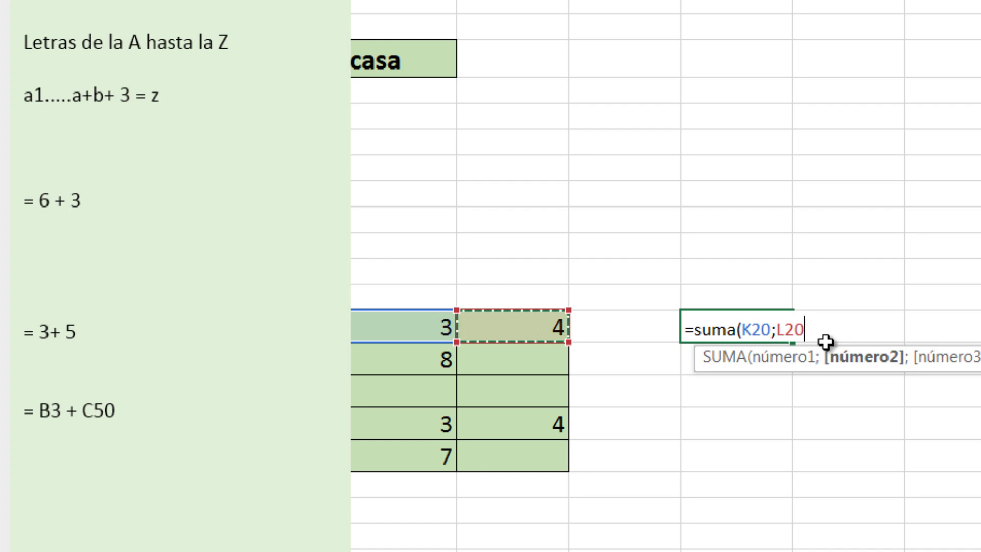
type(")")
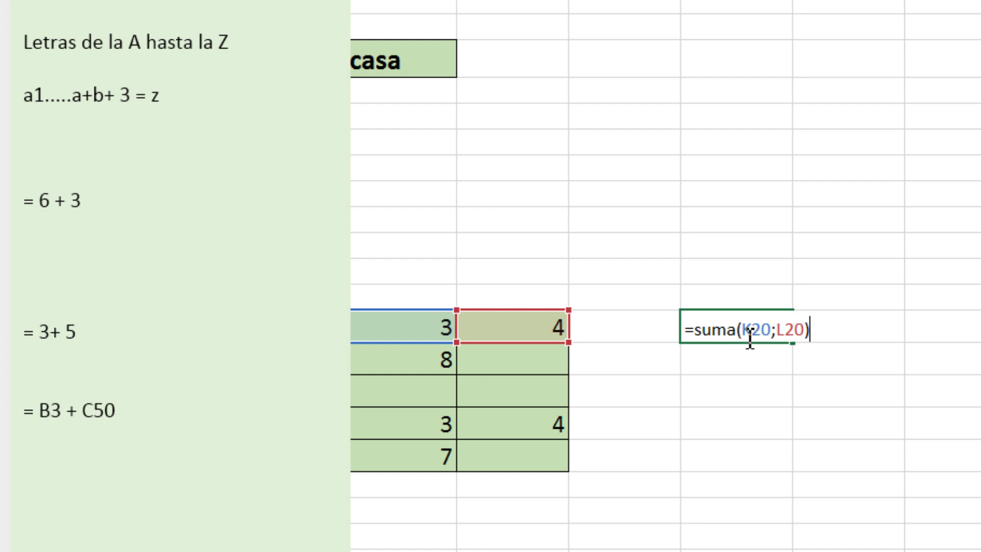
key("Return")
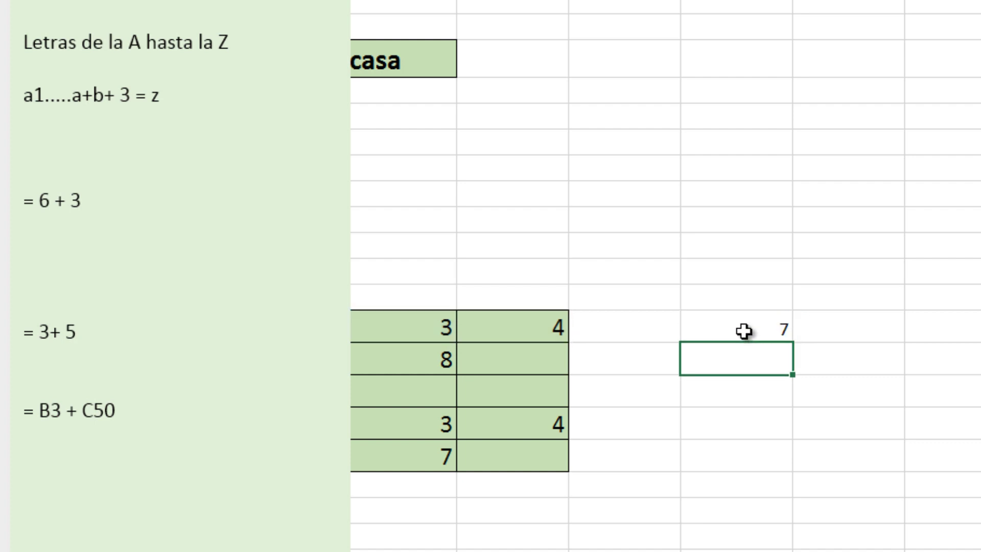
left_click(742, 332)
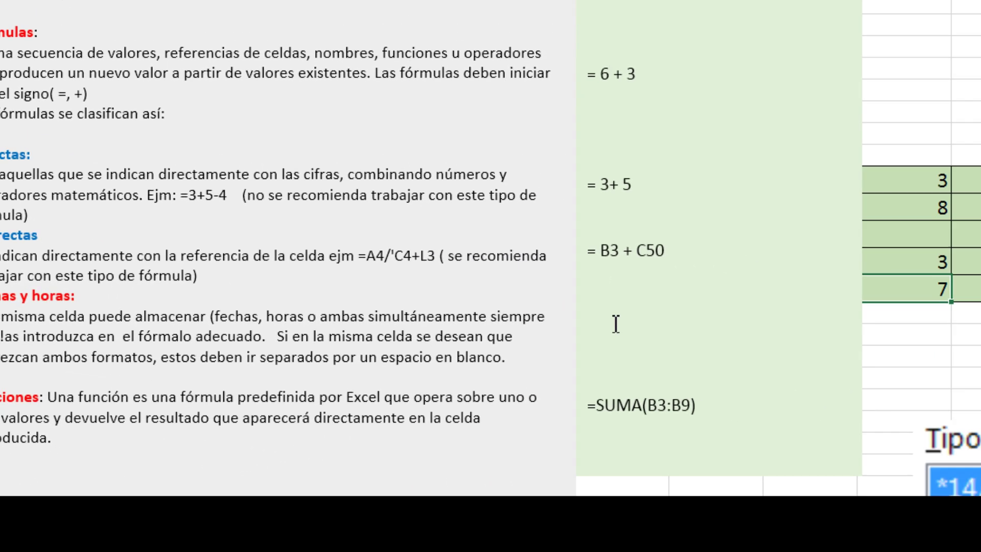
- Reposition the picture of date format types over the worksheet examples and return it below the formula table
left_click(950, 327)
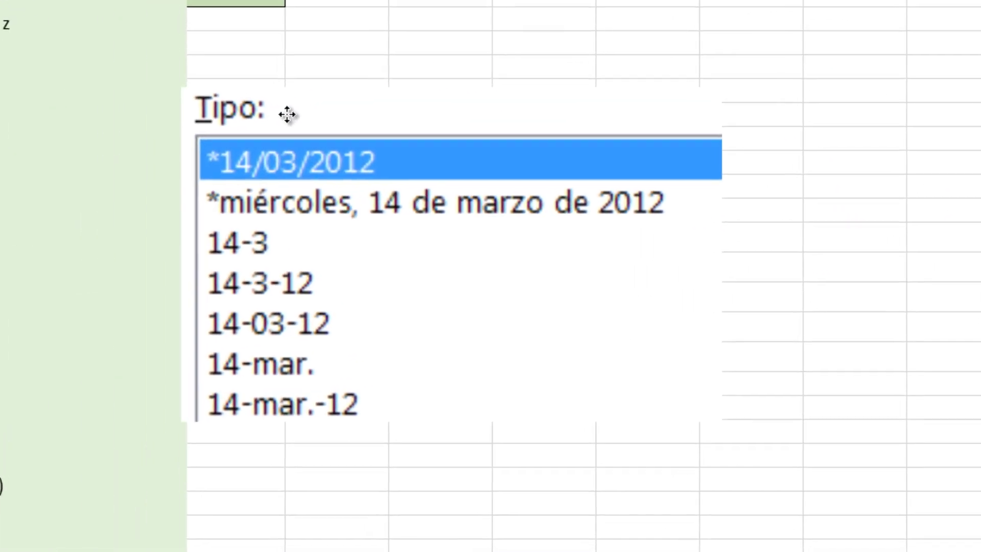
left_click_drag(402, 83, 403, 75)
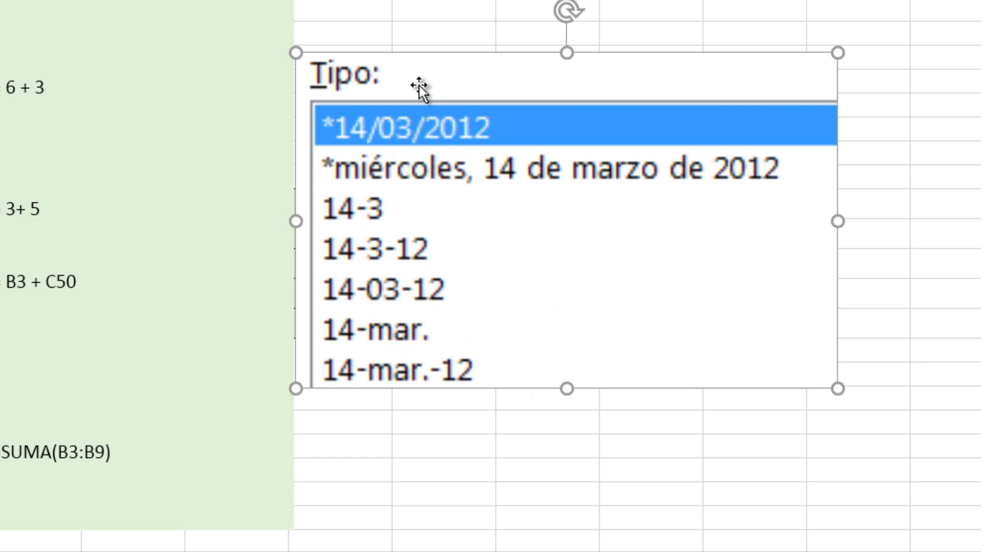
left_click_drag(417, 85, 434, 443)
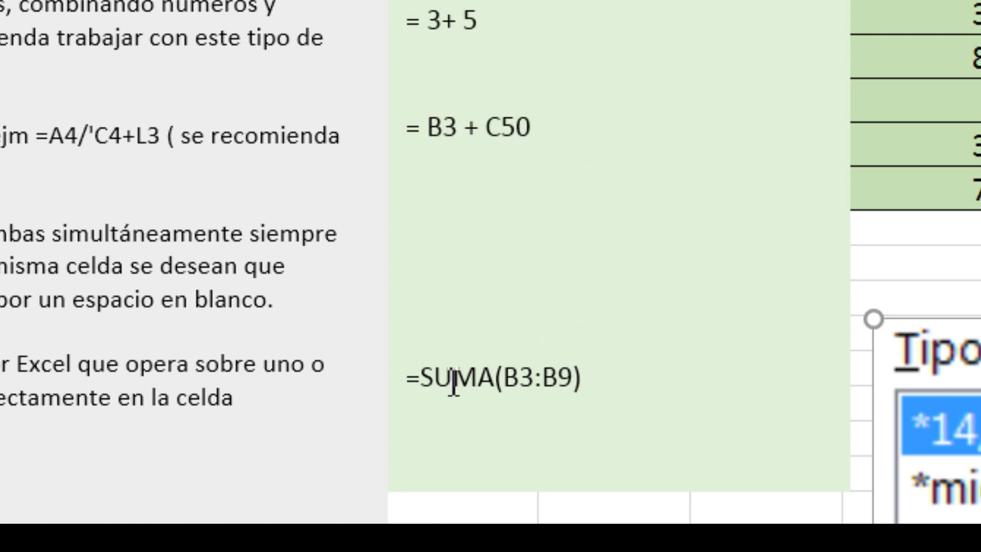
- Examine the =SUMA(B3:B9) example in the examples text box, leaving its text unchanged
left_click(590, 378)
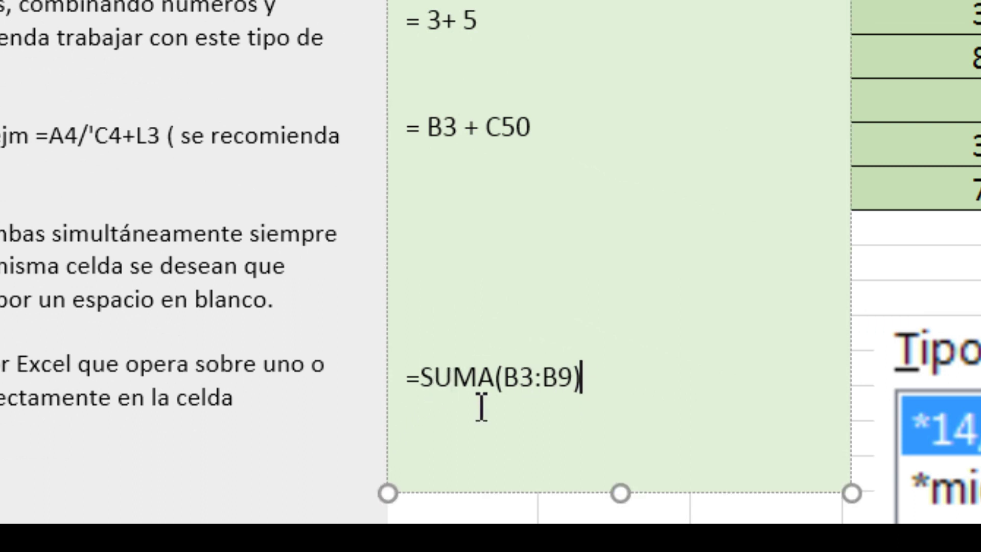
left_click(428, 389)
left_click(869, 426)
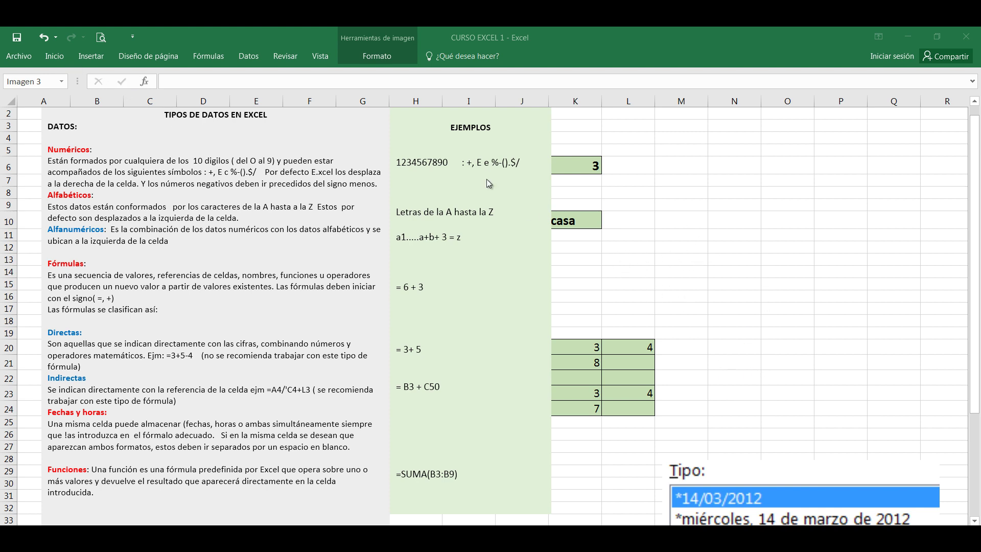
- Inspect the cell format options for cell M9, leaving its format unchanged
left_click(670, 204)
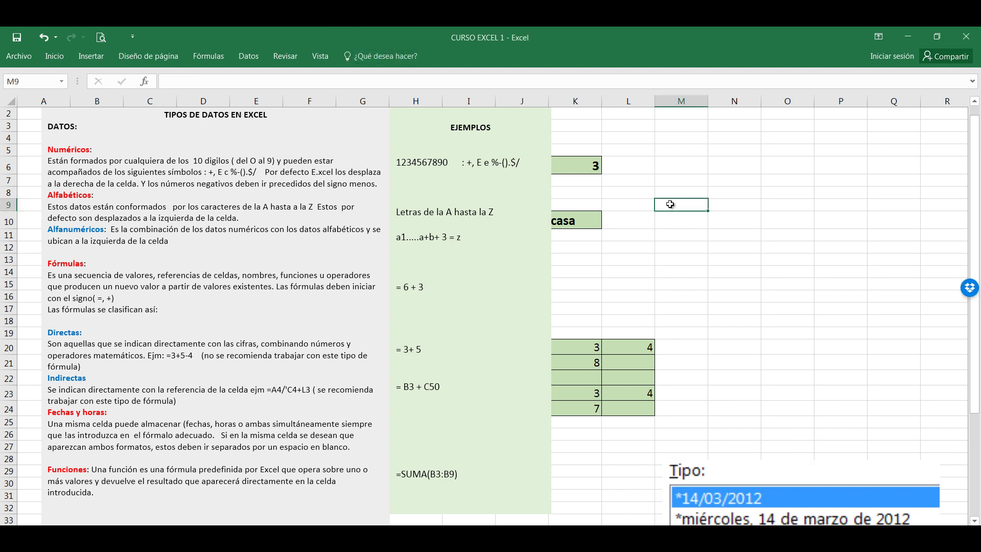
right_click(669, 204)
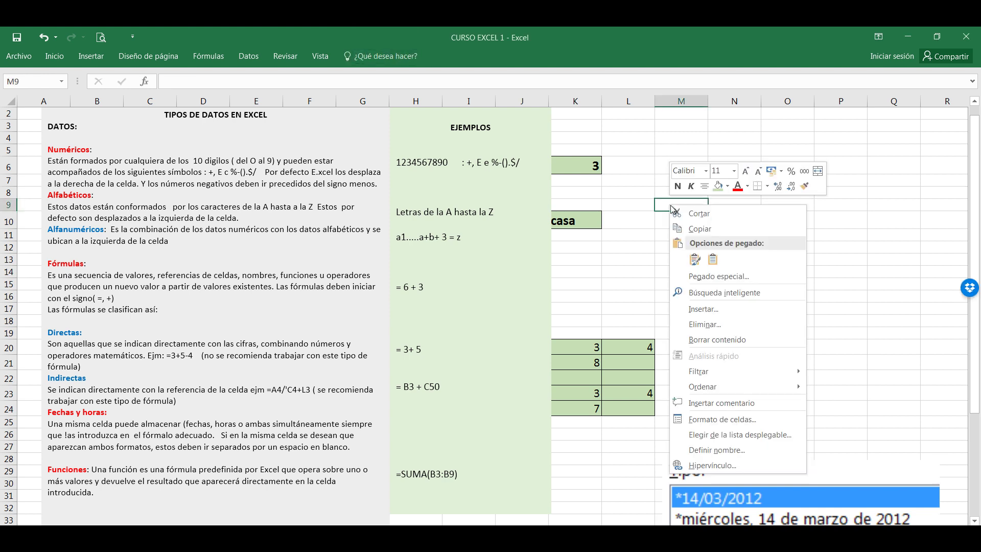
left_click(734, 420)
left_click(279, 250)
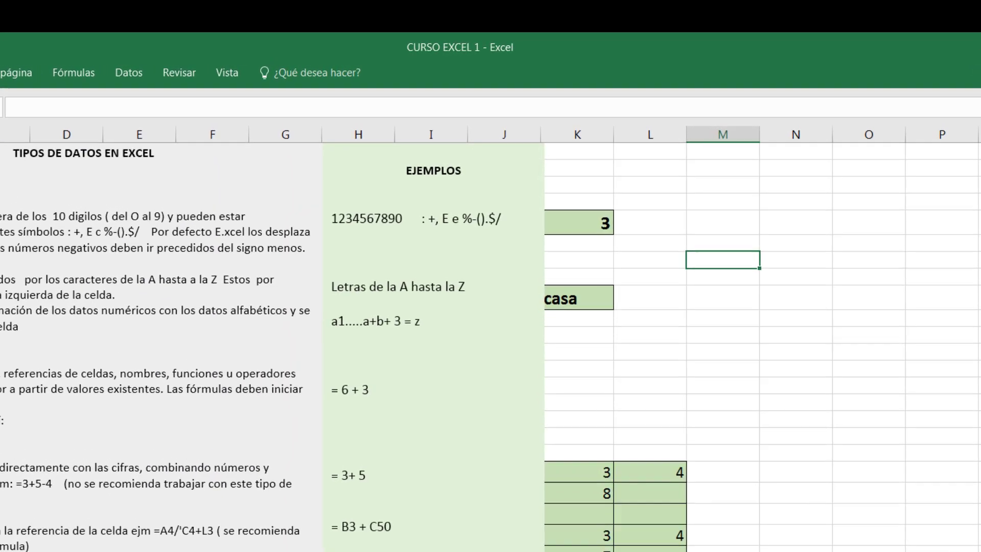
- Display the list of available number formats for cell M9
left_click(1, 72)
left_click(979, 153)
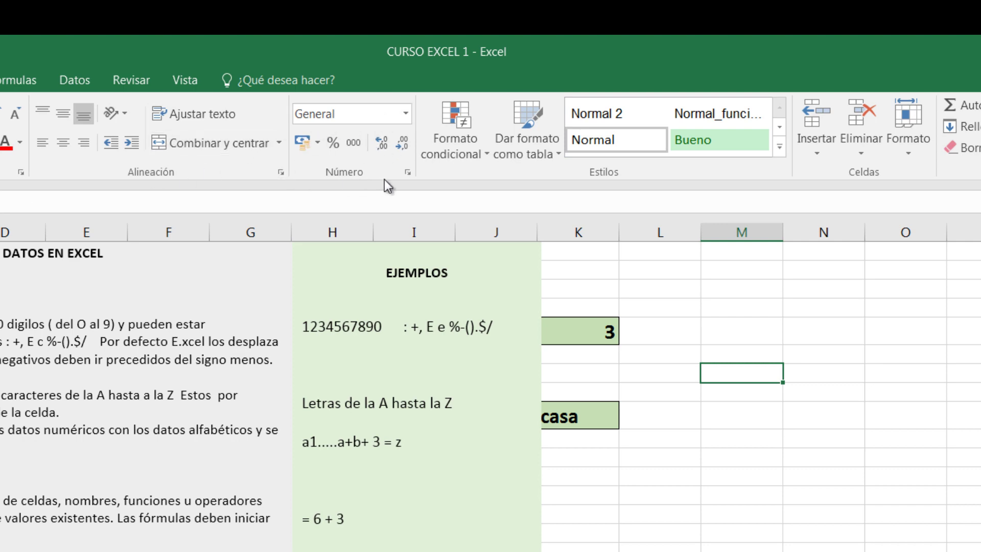
left_click(406, 113)
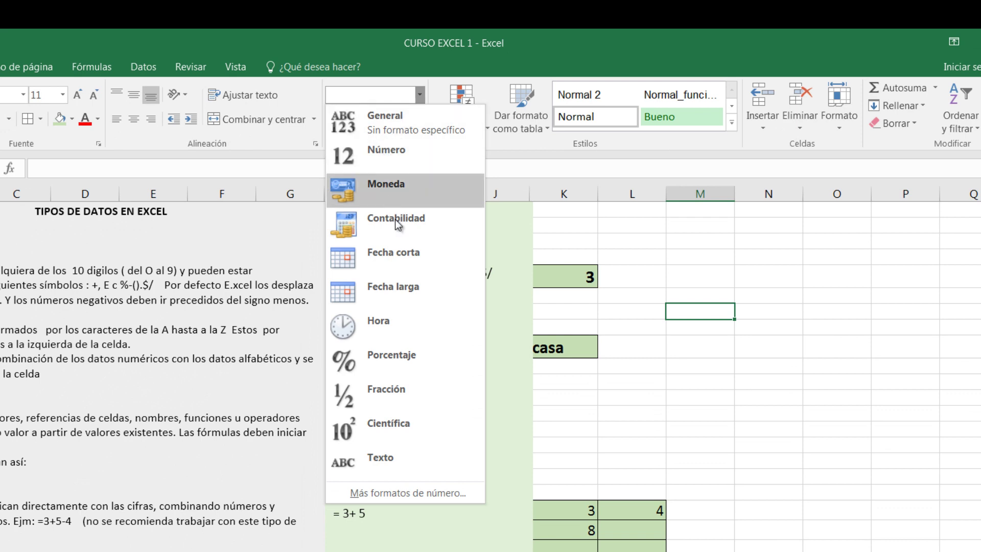